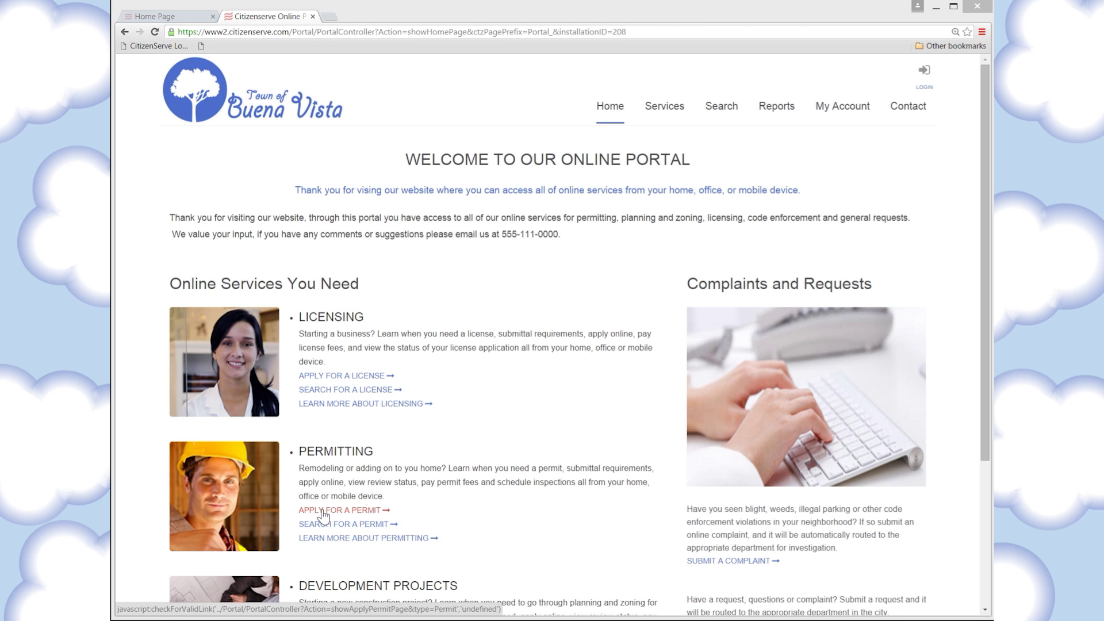
- Navigate from the permitting info through 'Do you need a permit?' to Submittal Requirements
left_click(347, 540)
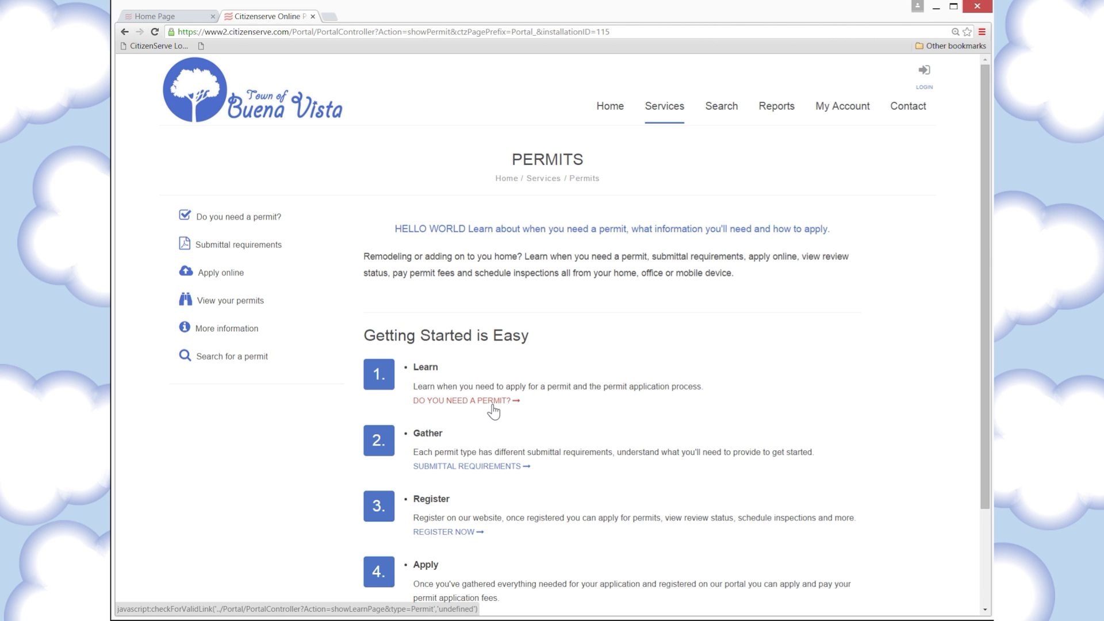
left_click(472, 402)
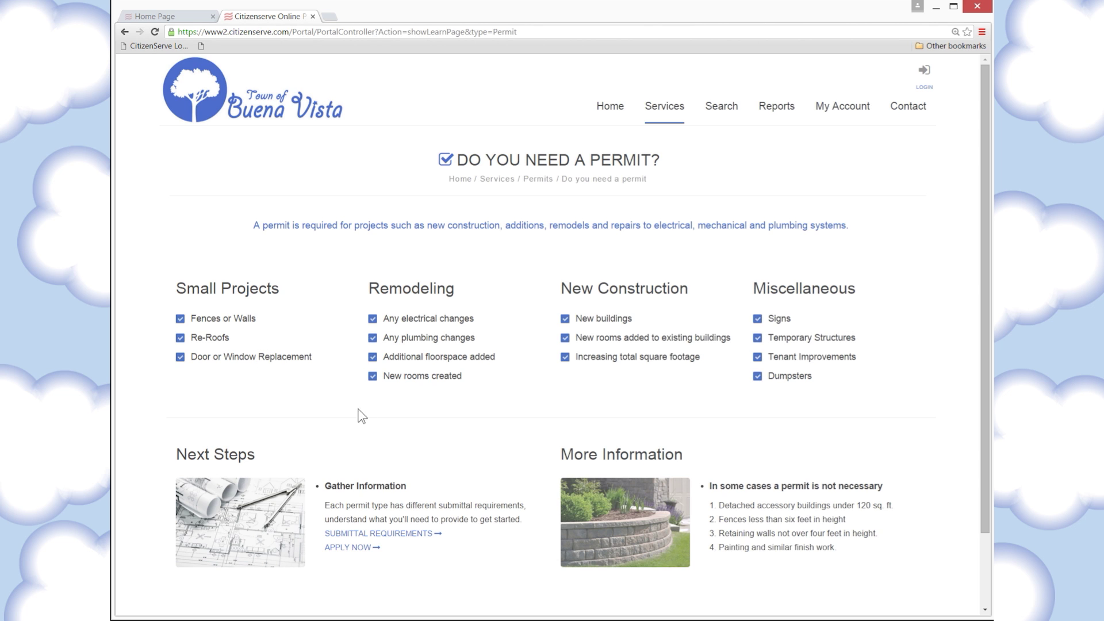
left_click(380, 533)
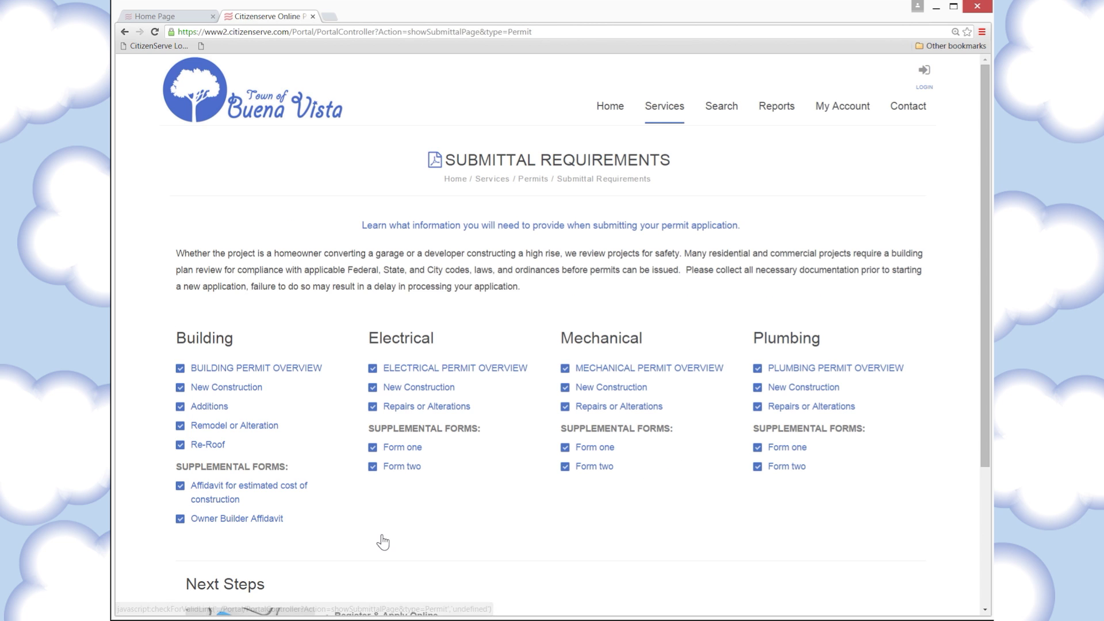
- View the Building Permit Overview PDF, then close it to return to the login page
left_click(311, 372)
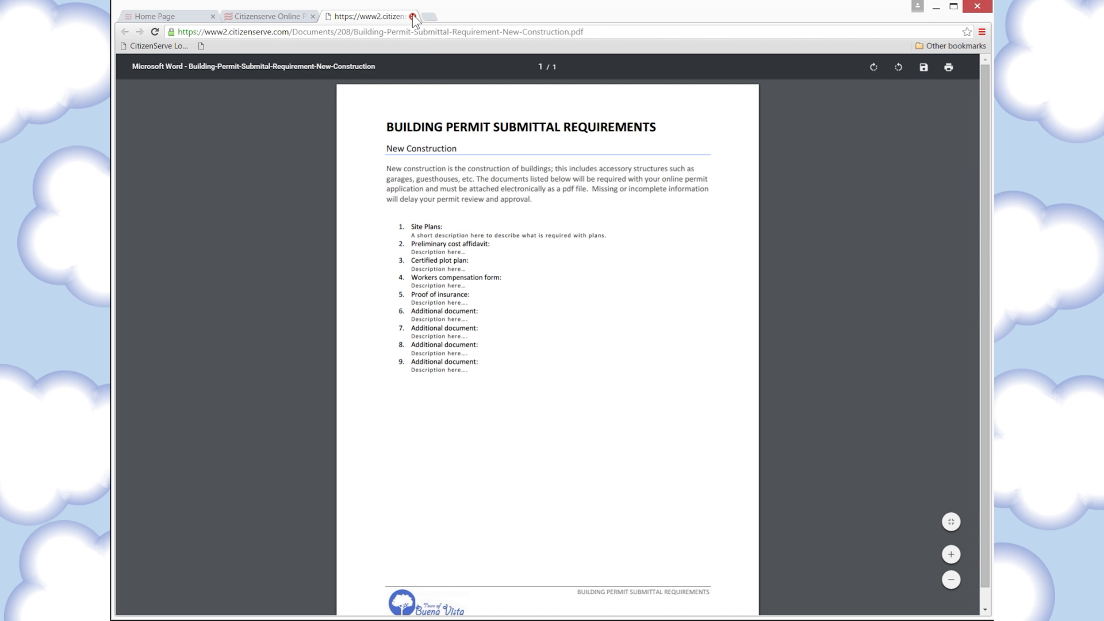
left_click(412, 17)
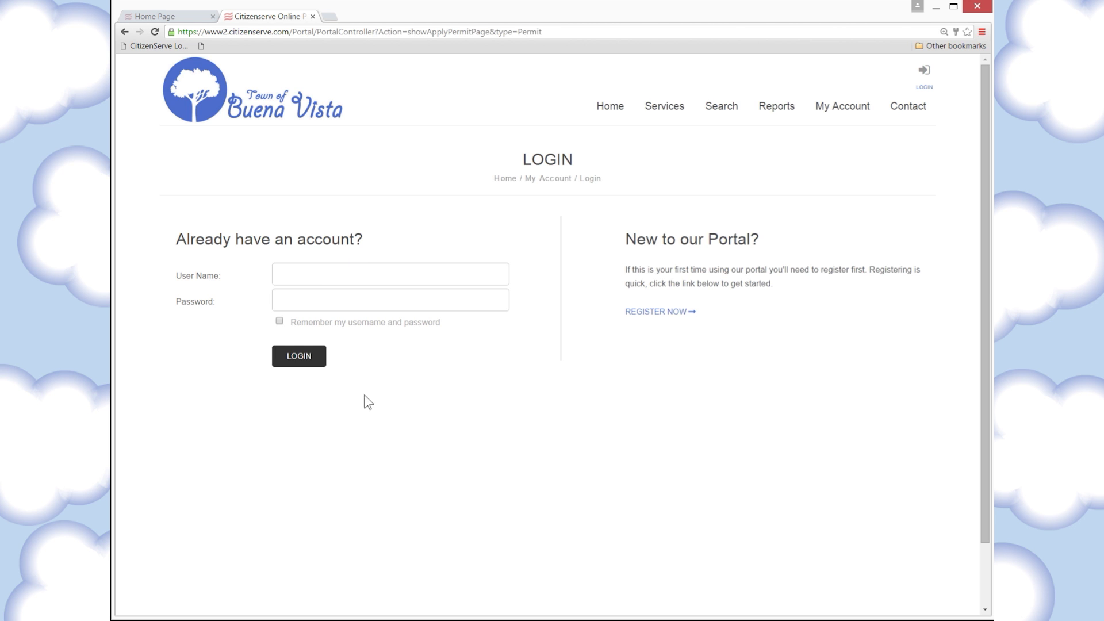
- Register a Contractor account for Big Construction and acknowledge the confirmation
left_click(682, 313)
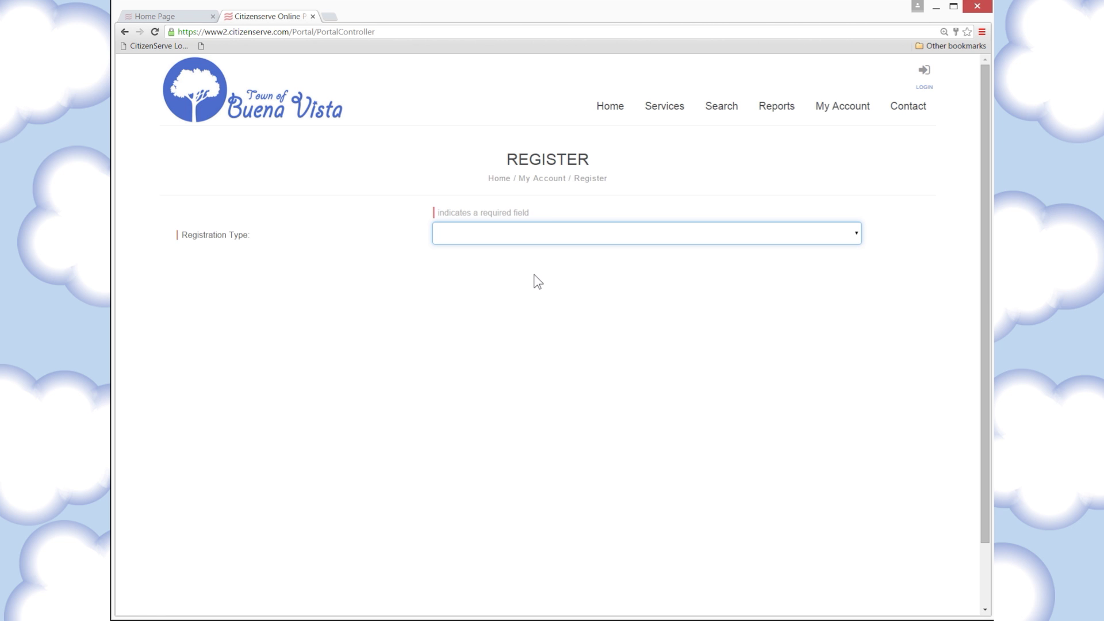
left_click(533, 234)
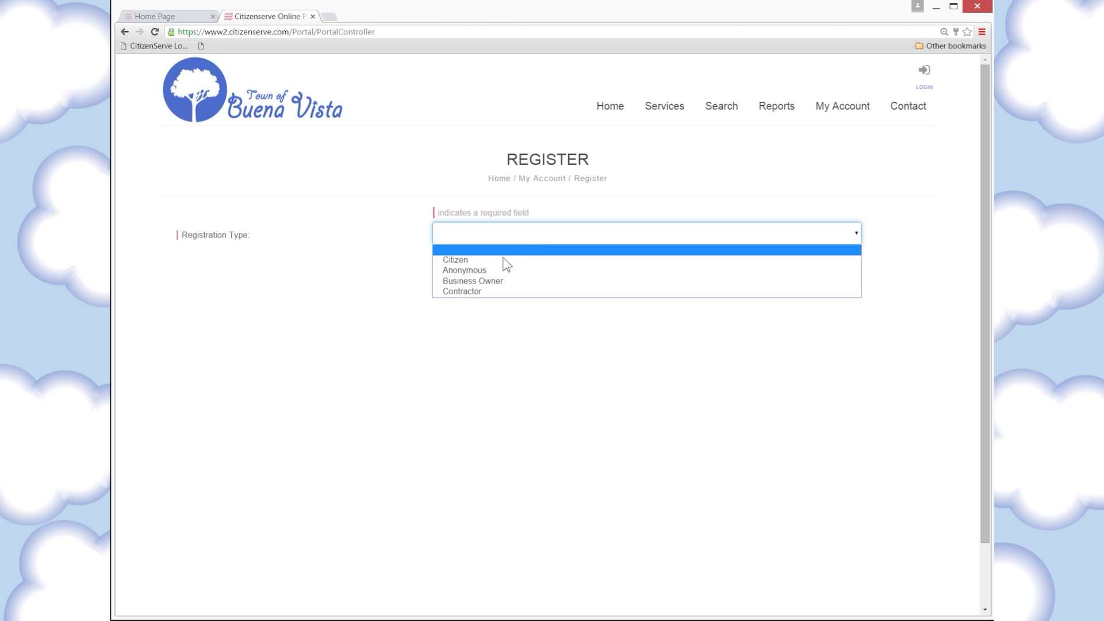
left_click(477, 291)
left_click(455, 264)
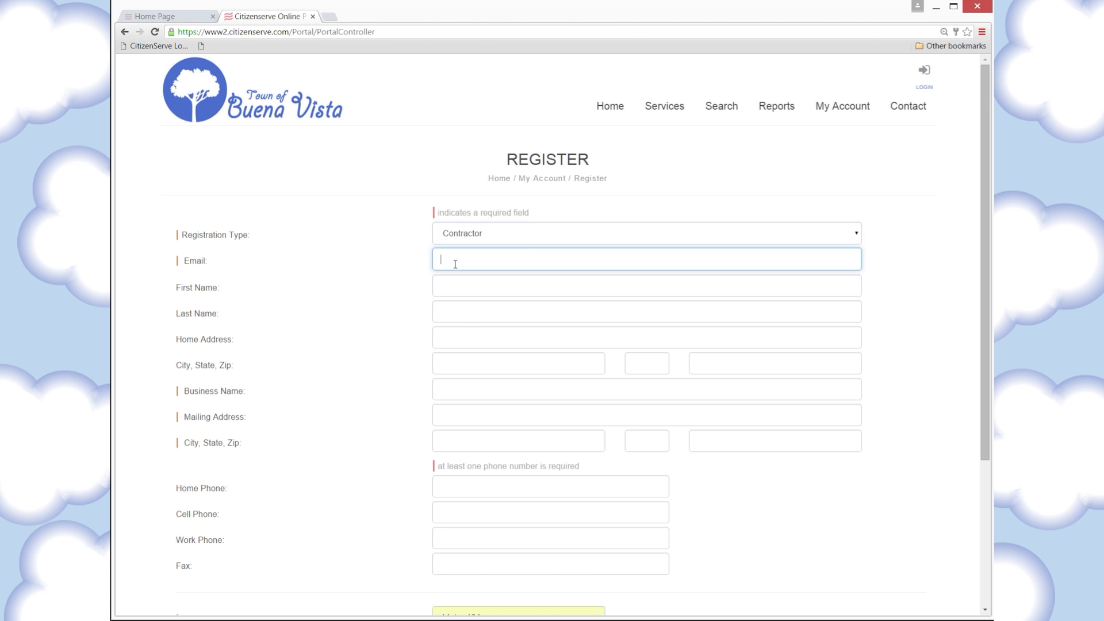
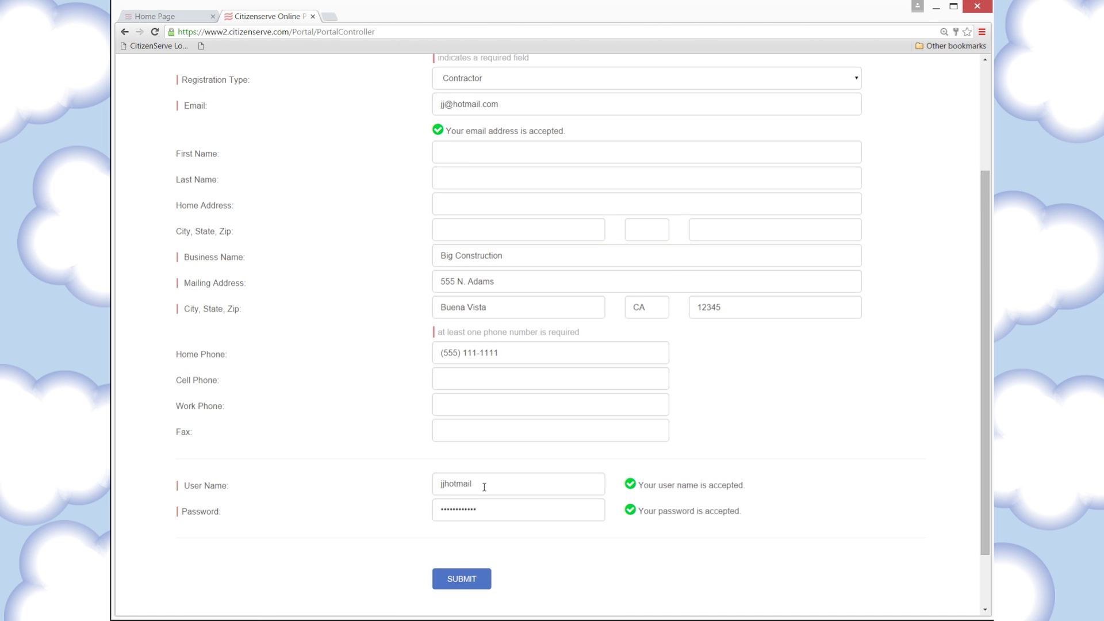
left_click(463, 583)
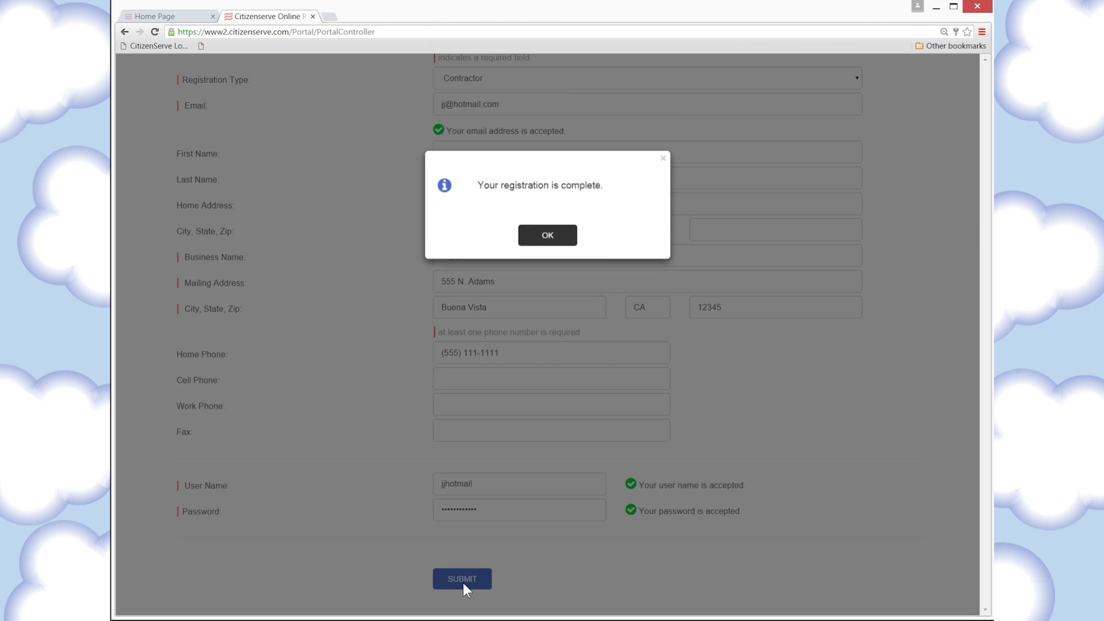
left_click(567, 242)
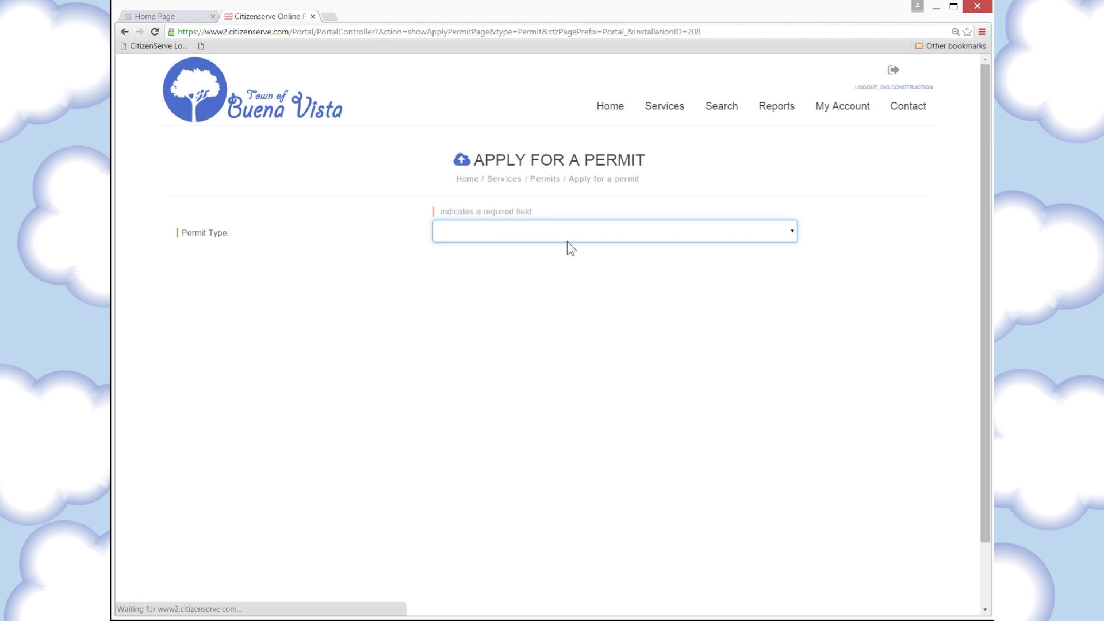
- Choose Building Permit with New Construction sub type and review its submittal requirements
left_click(466, 239)
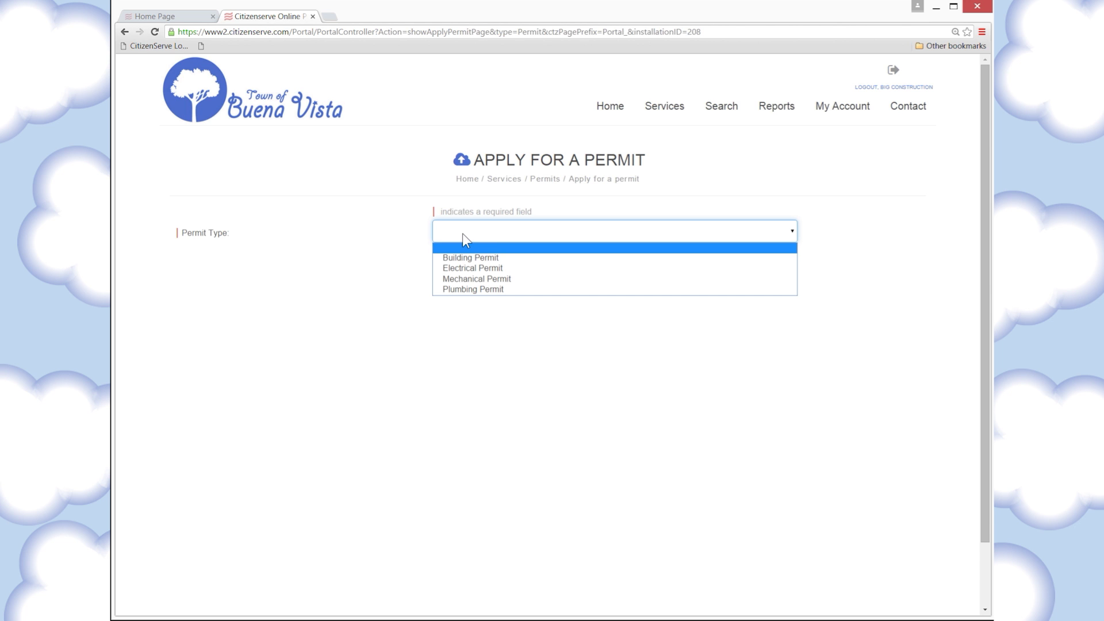
left_click(464, 257)
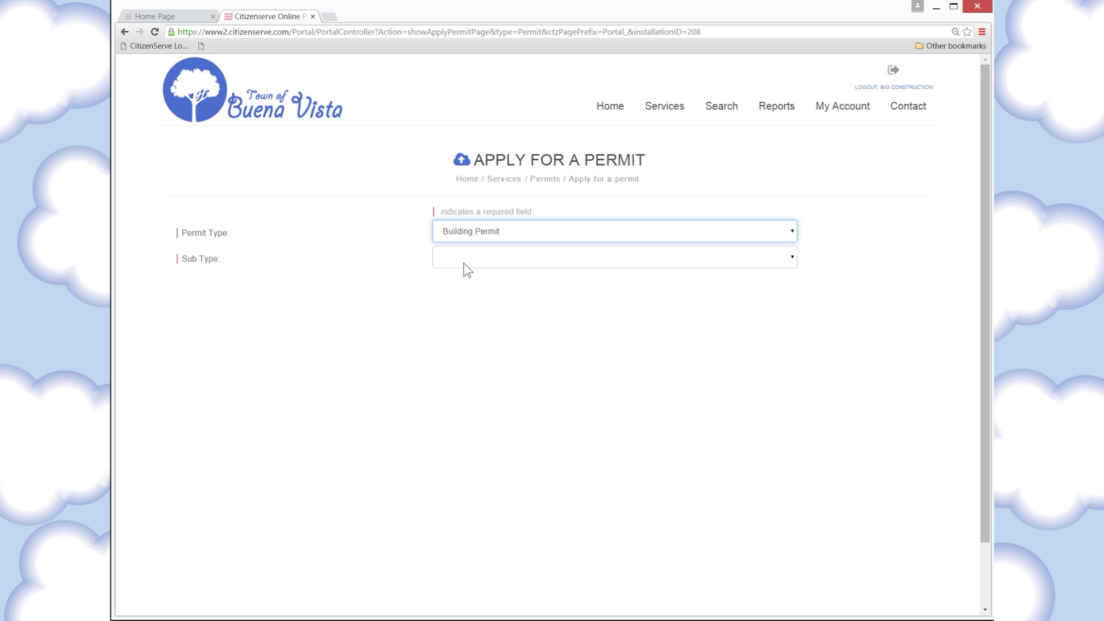
left_click(463, 287)
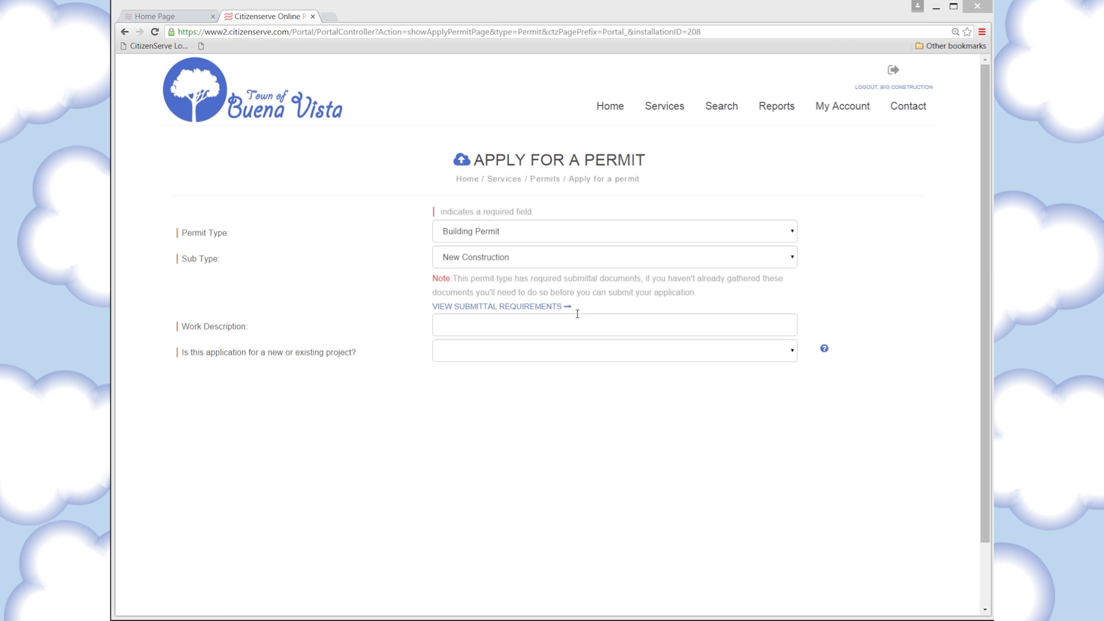
left_click(543, 309)
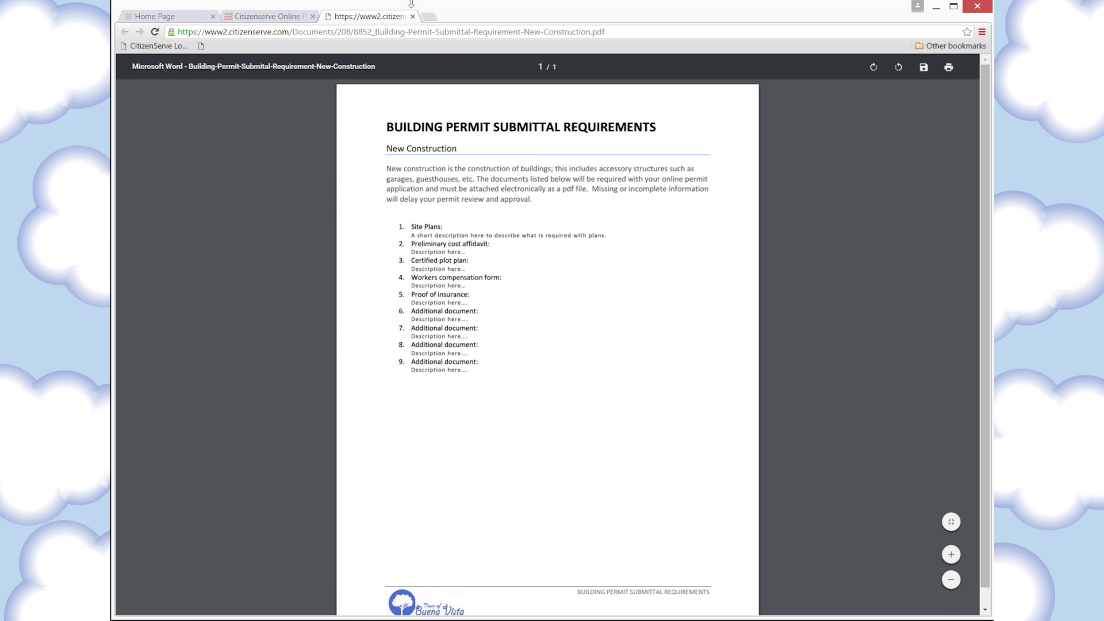
left_click(412, 17)
left_click(504, 322)
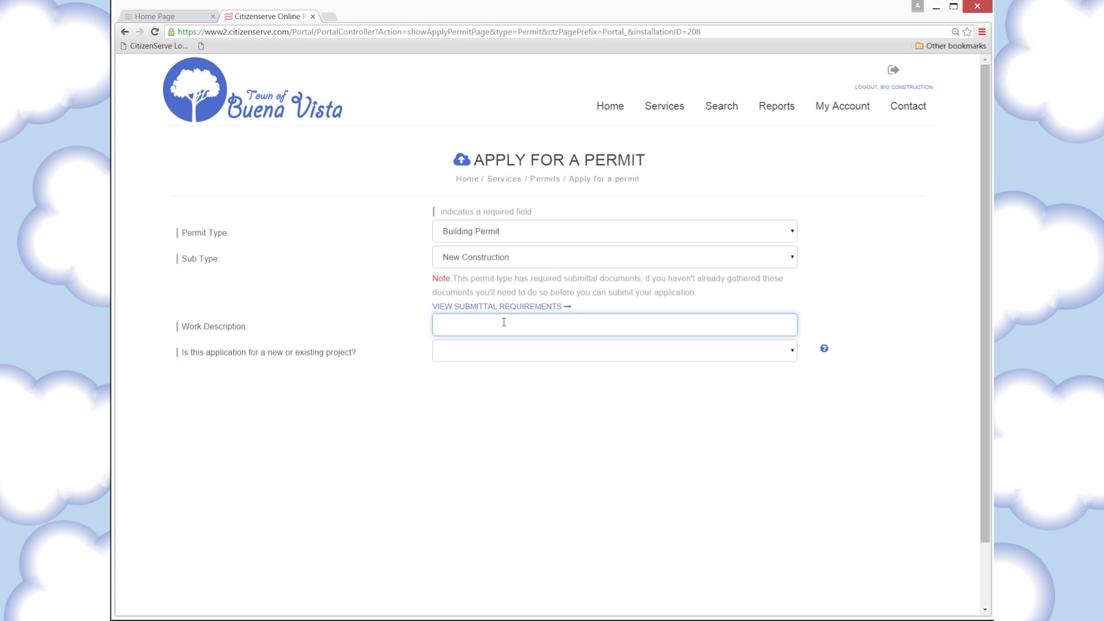
type("new sing")
type("le family home")
left_click(506, 352)
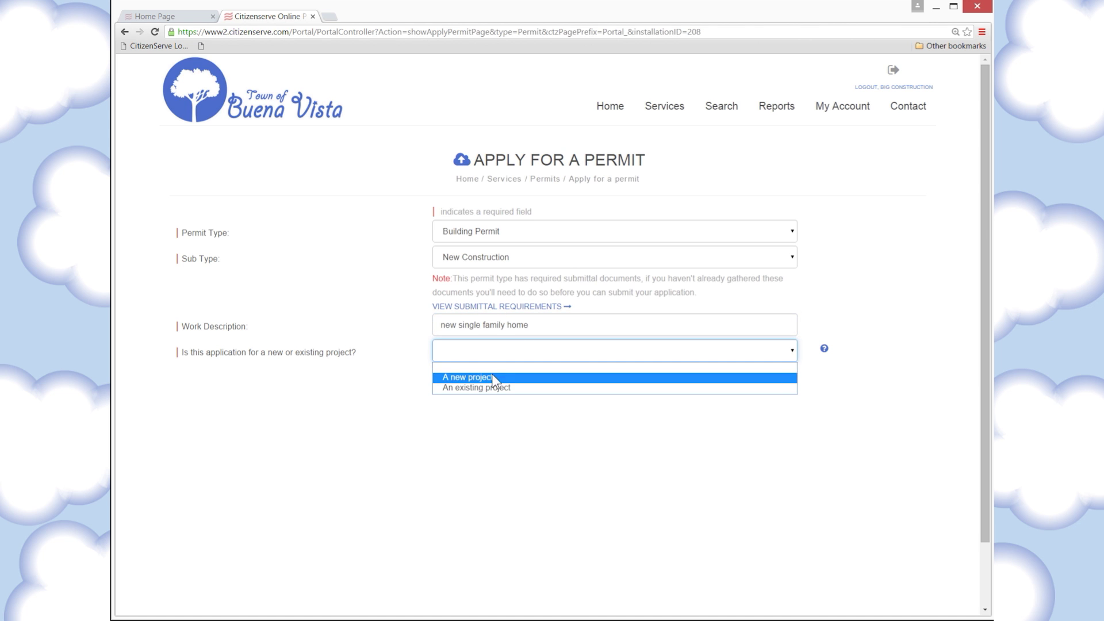
left_click(494, 378)
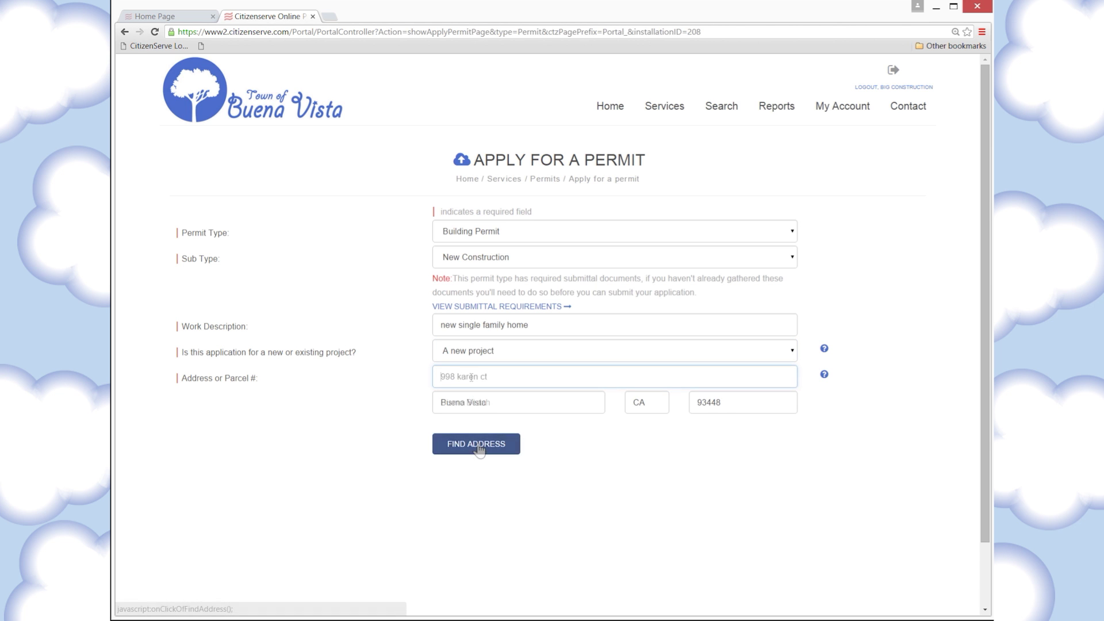
left_click(477, 447)
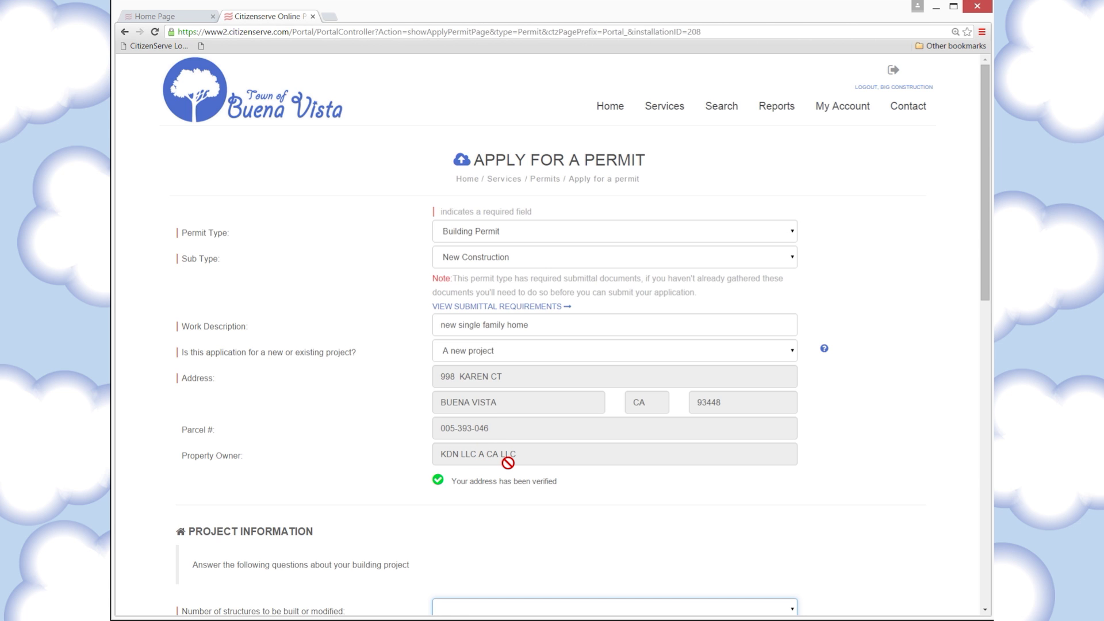
- Set the number of structures to 1 and occupancy type to R-3 Residential
scroll(524, 470, "down", 1)
scroll(530, 415, "down", 1)
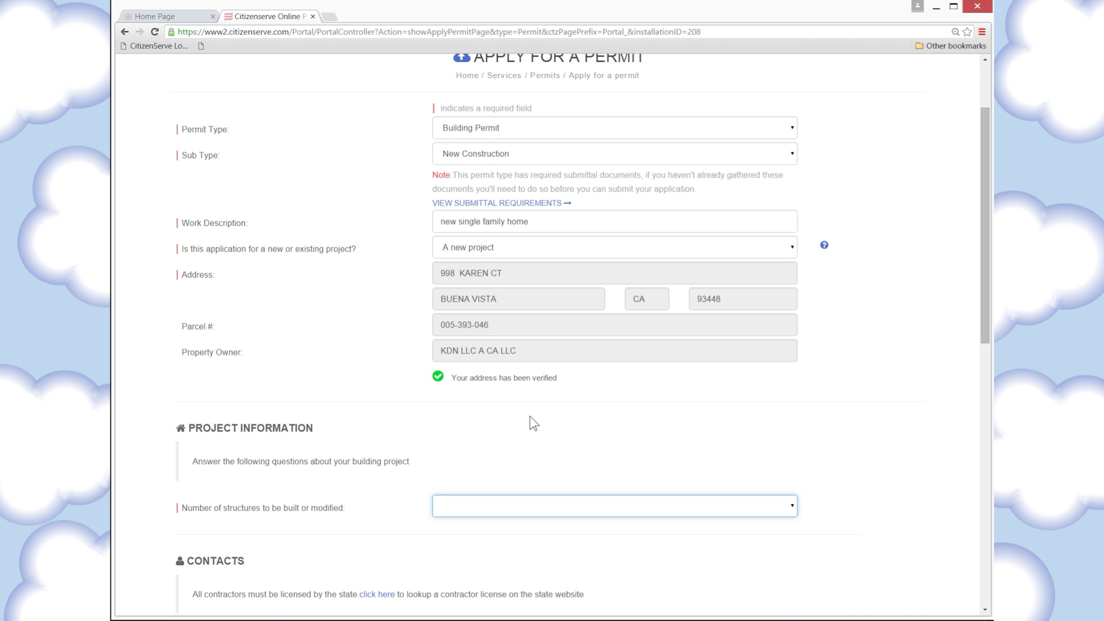
scroll(530, 416, "down", 1)
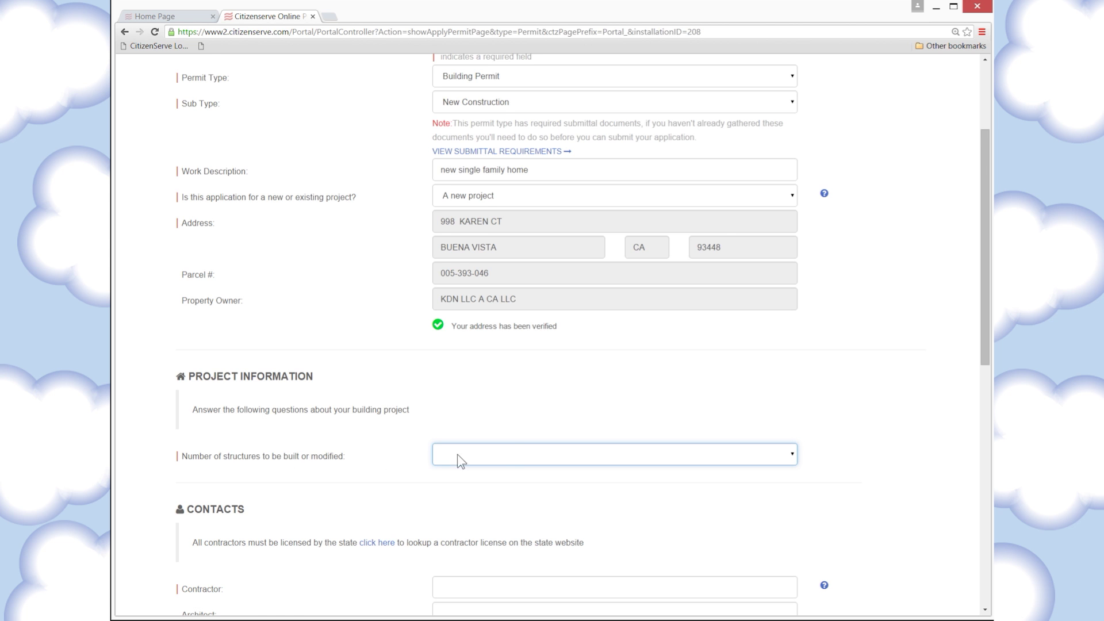
scroll(460, 460, "down", 1)
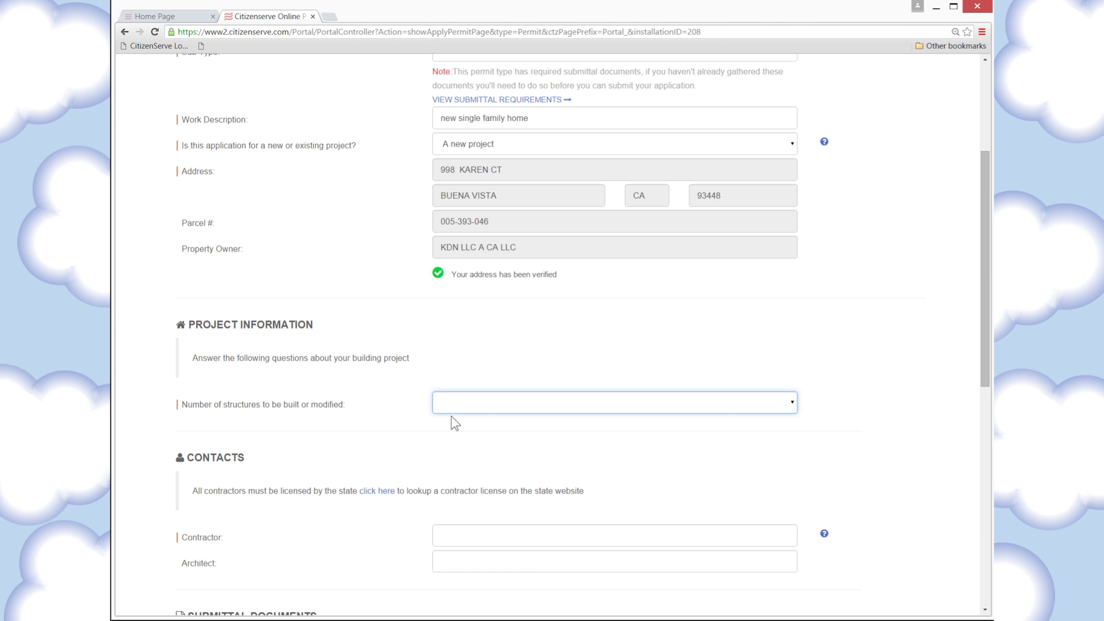
left_click(474, 407)
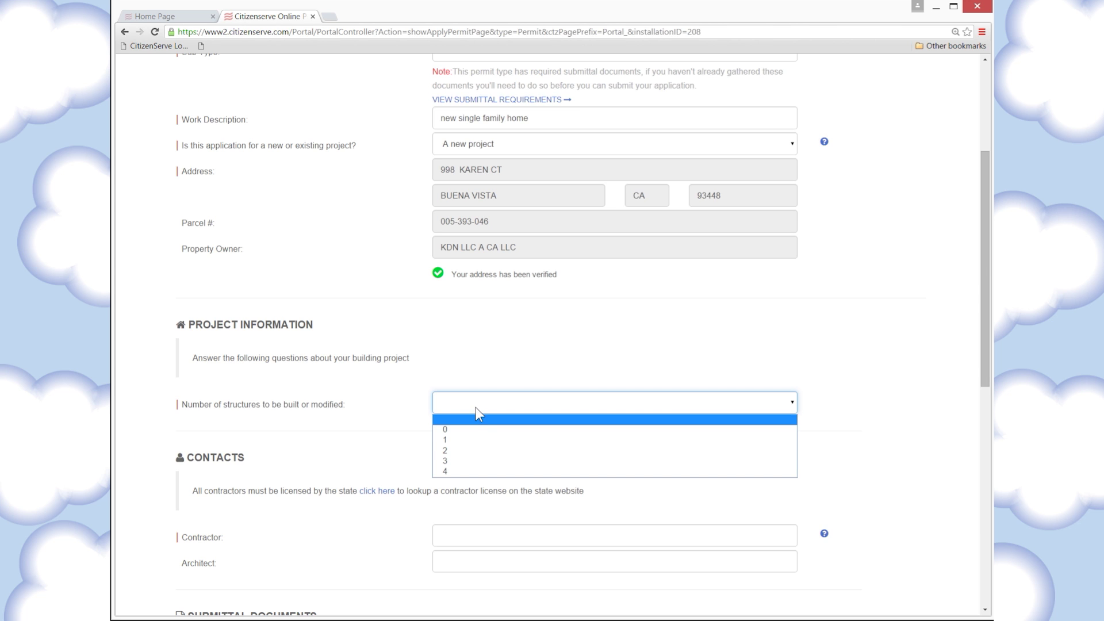
left_click(463, 441)
left_click(451, 452)
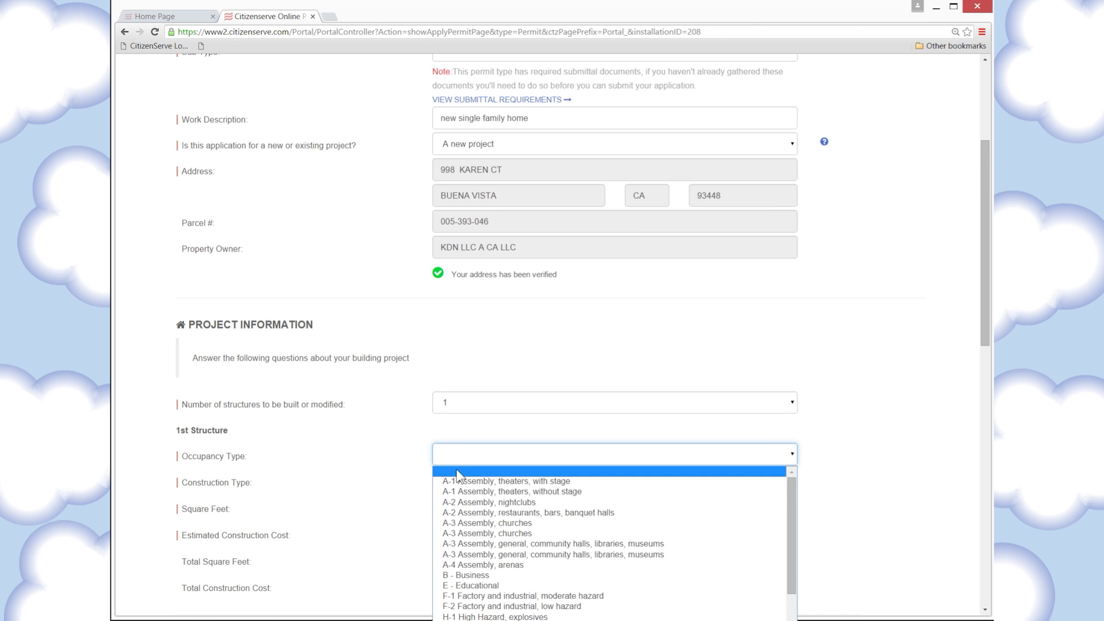
scroll(489, 575, "down", 4)
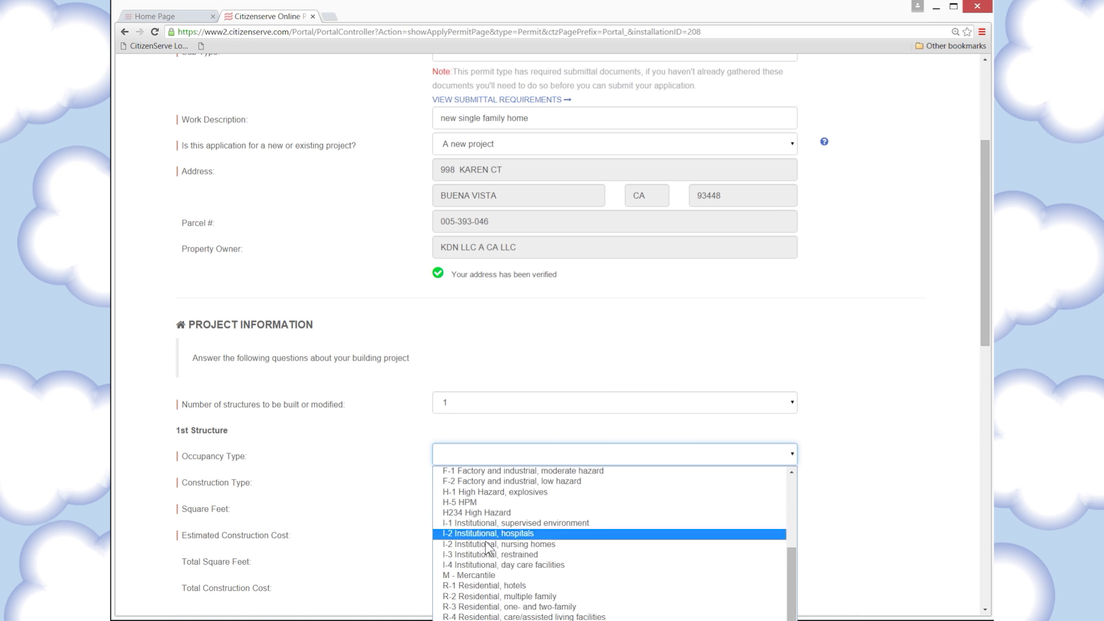
left_click(488, 604)
- Set construction type VA, 2,500 square feet and $250,000 estimated construction cost
left_click(475, 489)
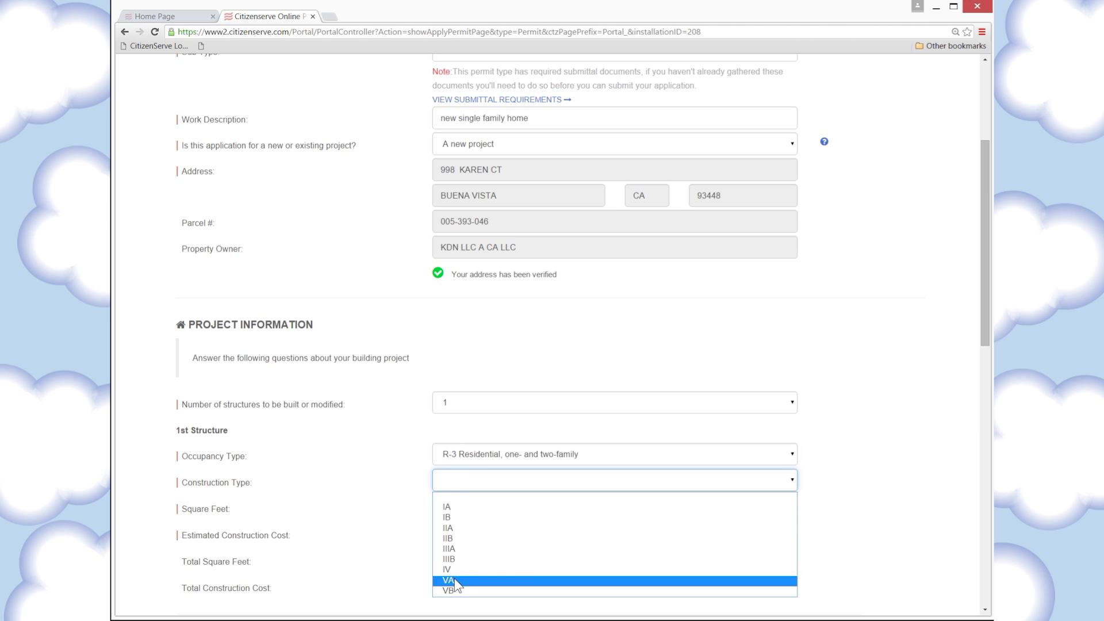
left_click(454, 582)
left_click(471, 510)
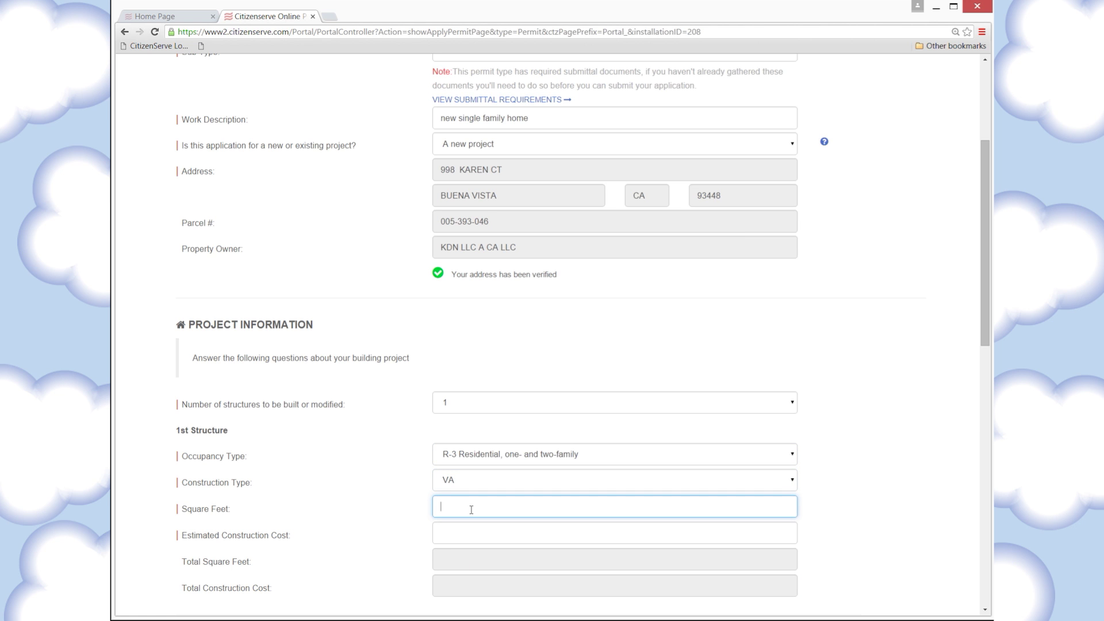
type("2,500")
left_click(469, 528)
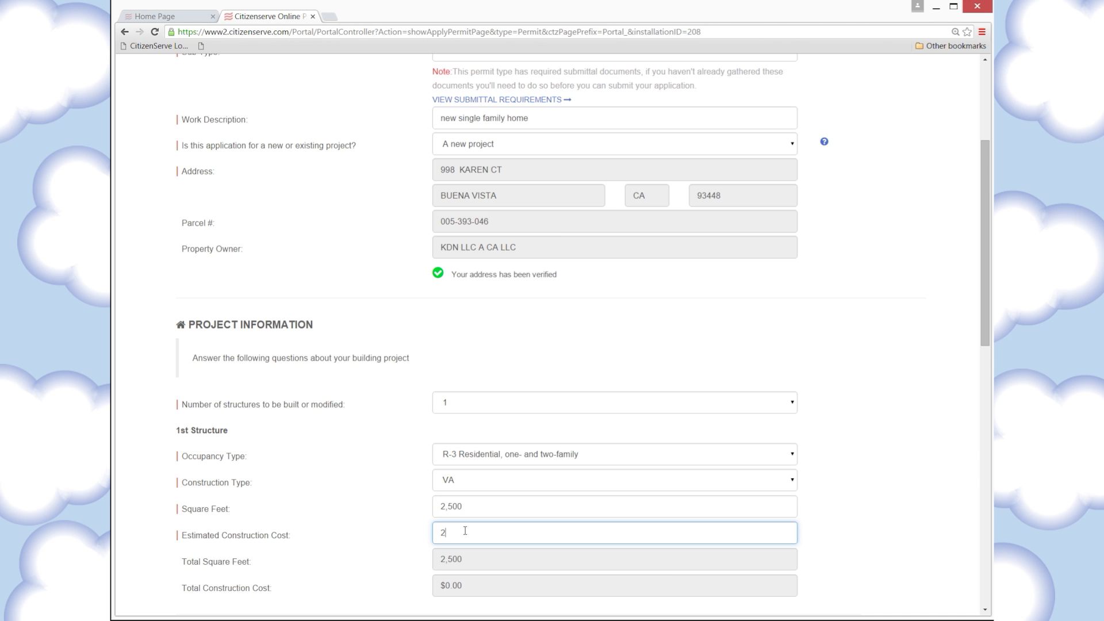
type("50,000")
key("Tab")
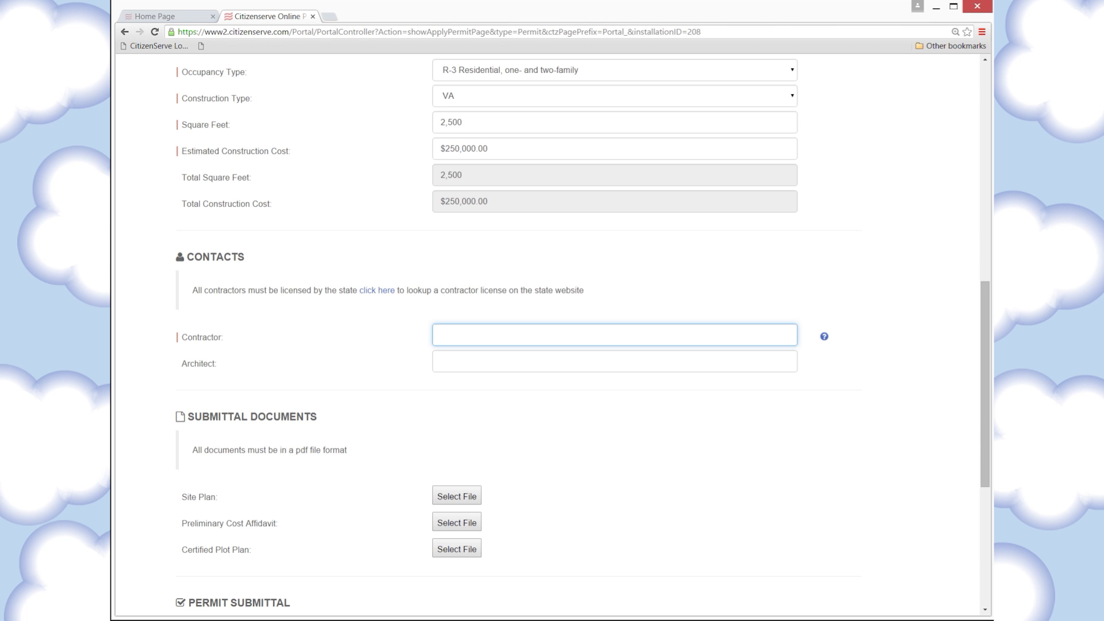
- Enter 'acme' as contractor and select Acme Construction-BL15-000001 from the suggestions
type("a")
key("BackSpace")
type("acme")
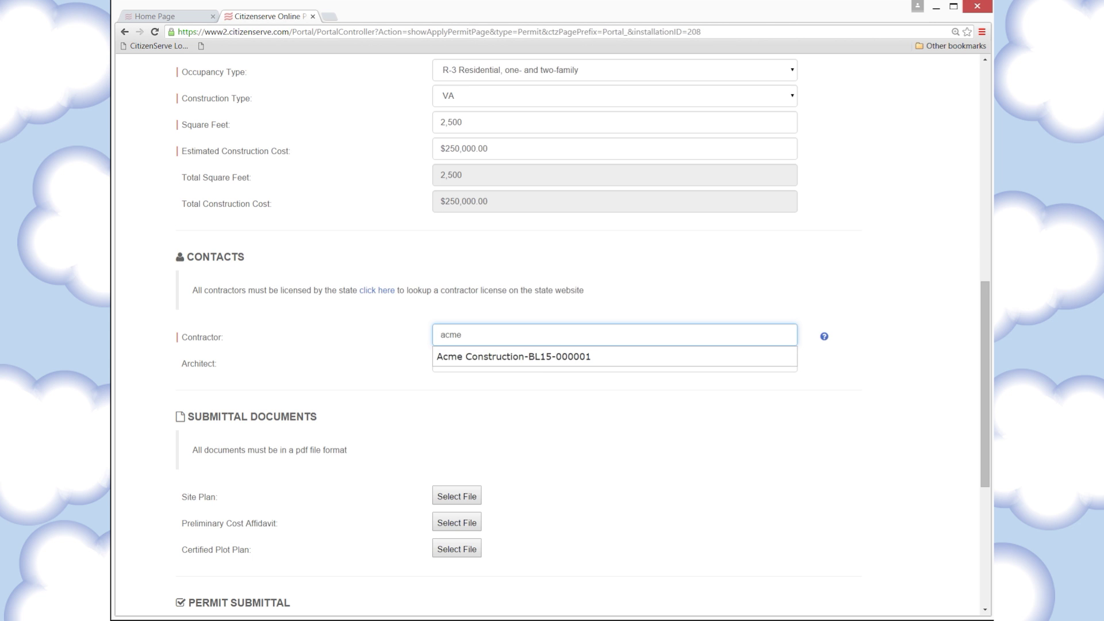
left_click(596, 357)
scroll(413, 349, "down", 2)
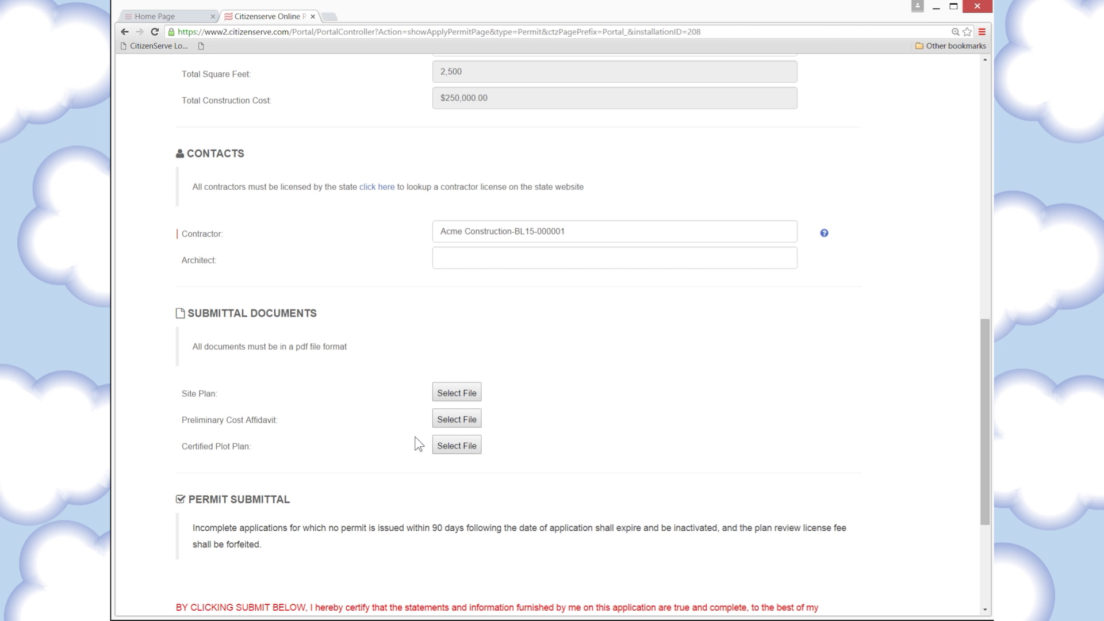
left_click(471, 394)
- Attach site plan.jpg, traffic study and landscape plan as site plan, cost affidavit and certified plot plan
double_click(271, 284)
left_click(447, 424)
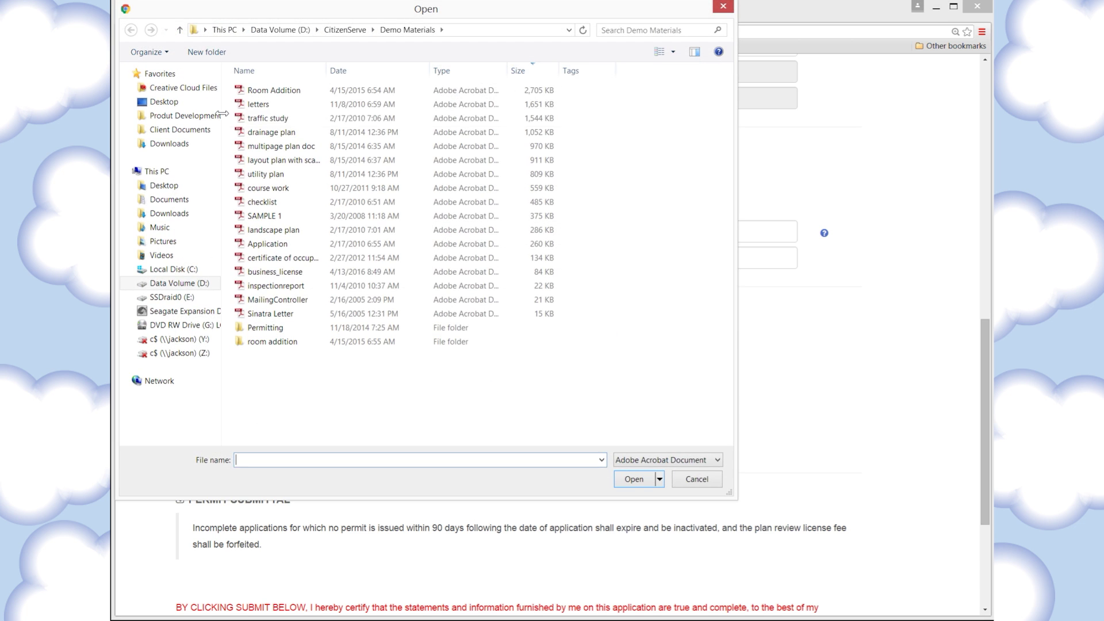
double_click(257, 117)
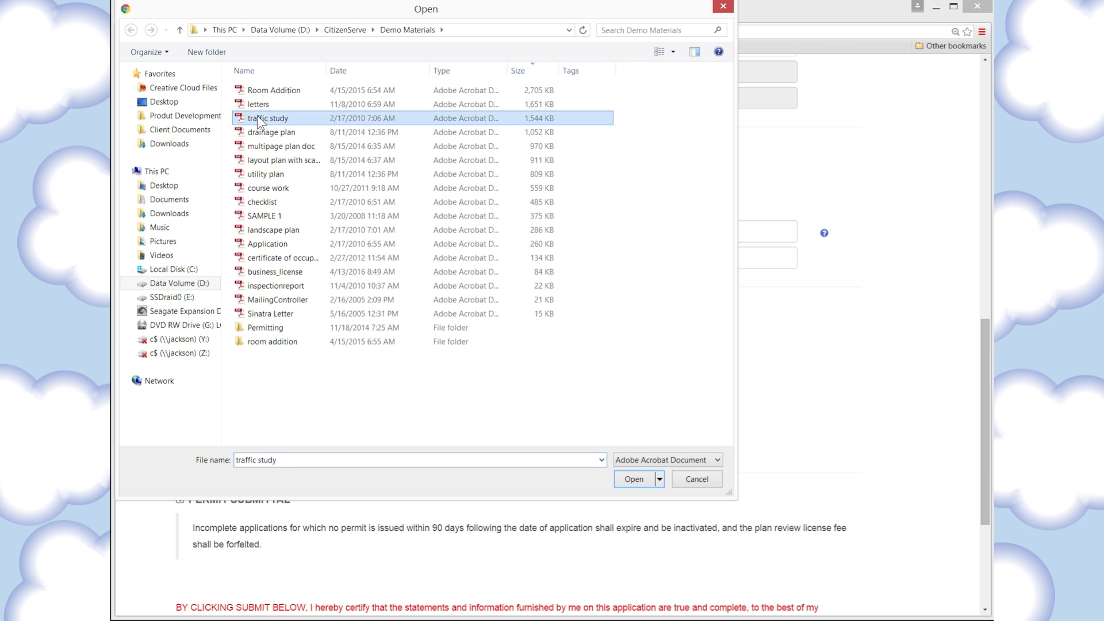
left_click(460, 454)
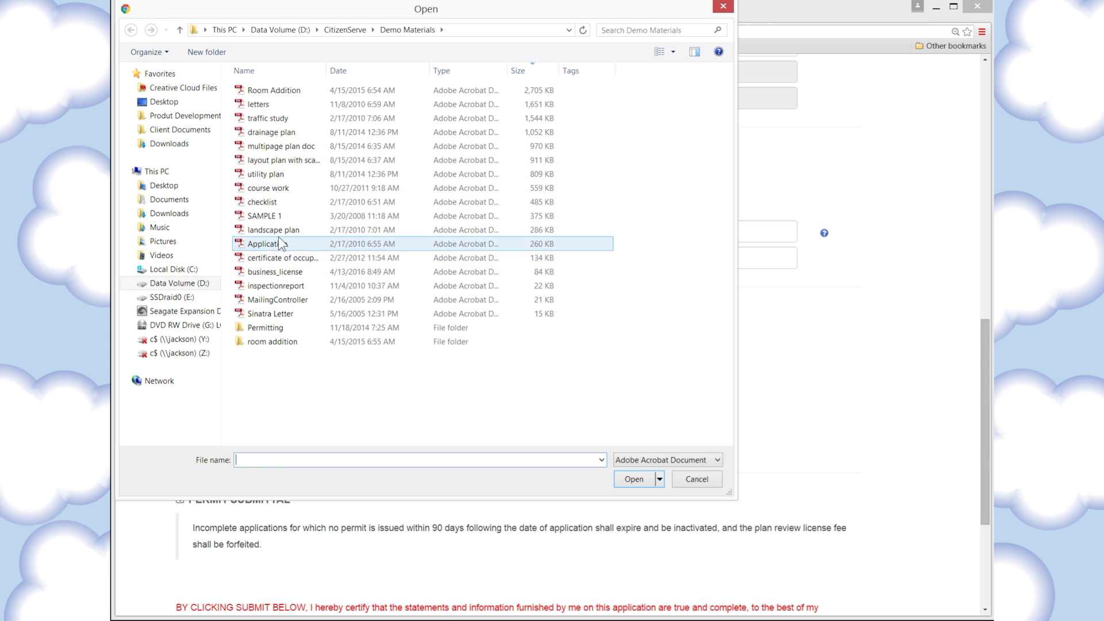
double_click(274, 230)
- Submit the completed permit application
scroll(603, 409, "down", 2)
scroll(603, 409, "down", 2)
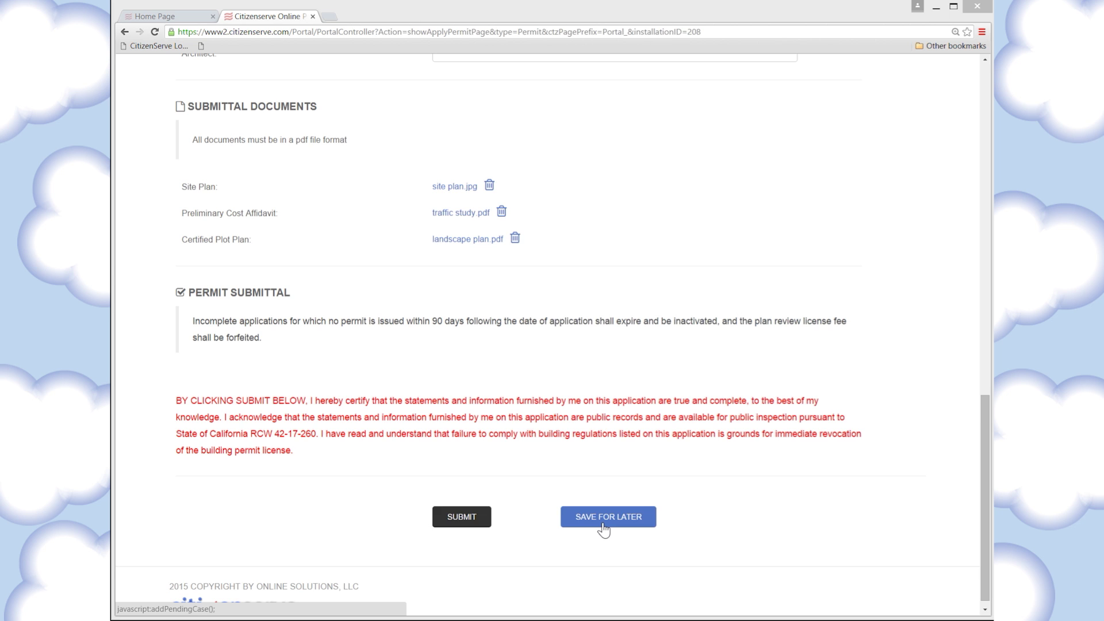
left_click(463, 521)
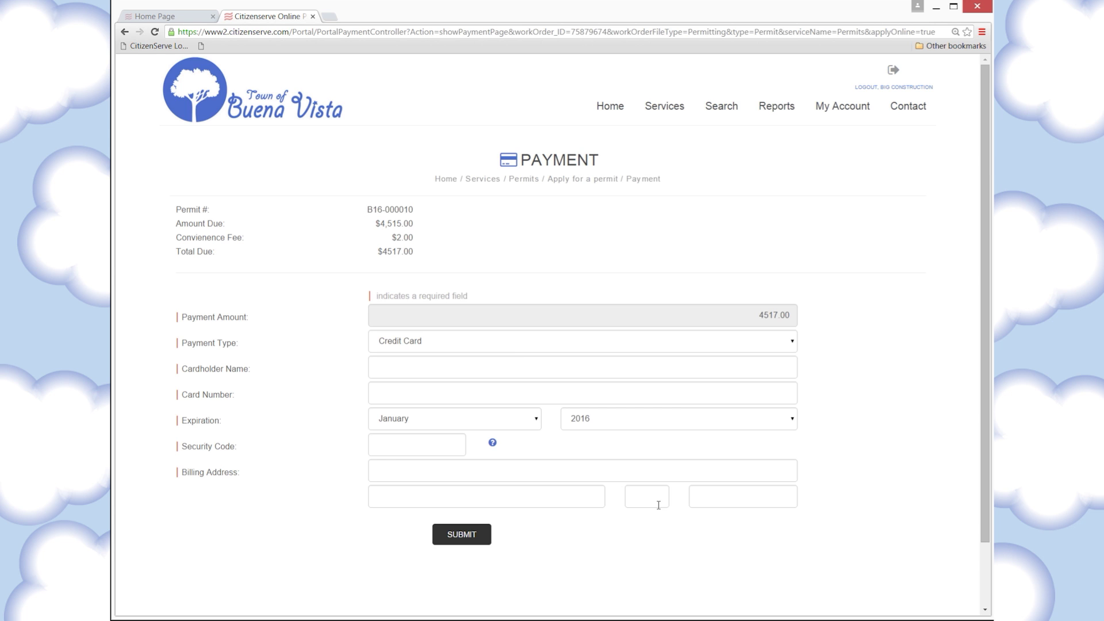
- Begin entering the cardholder name on the $4,517.00 payment form for B16-000010
left_click(413, 369)
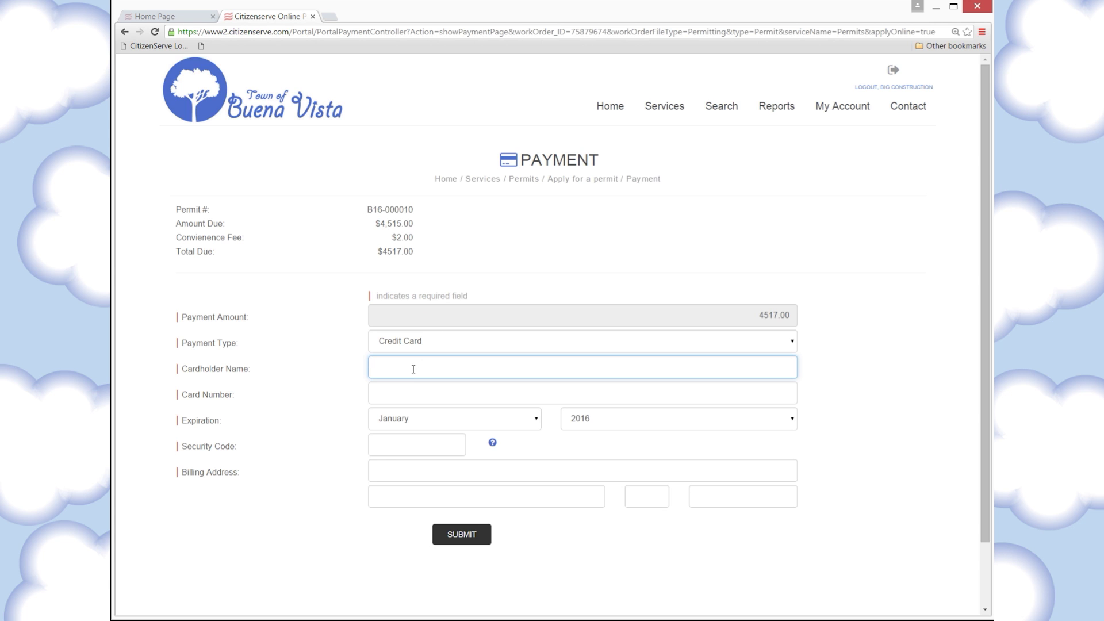